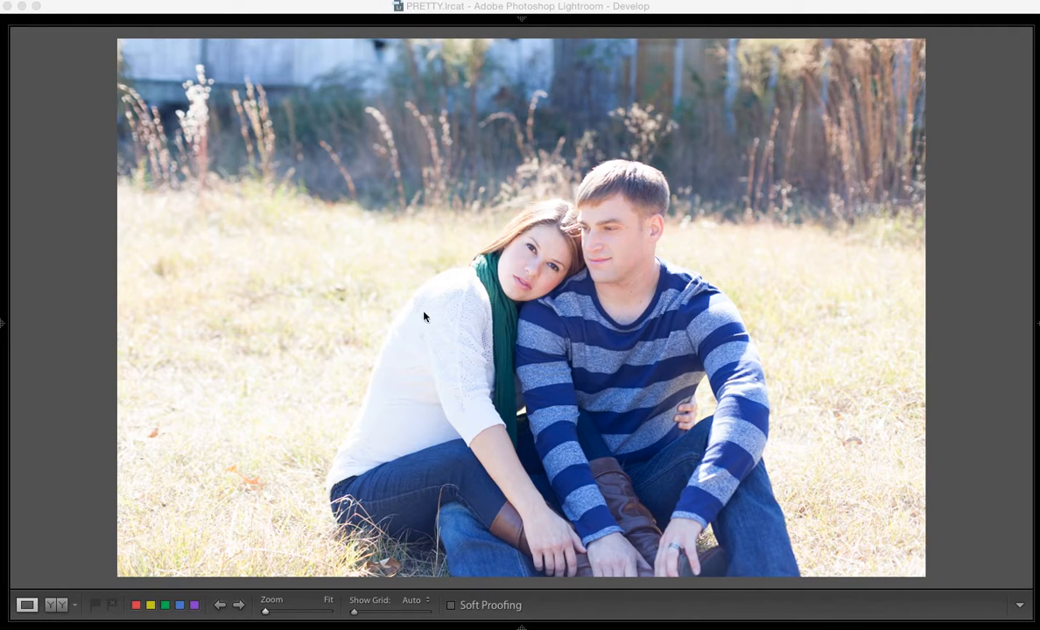
Step: Check the unedited photo for highlight clipping, then hide the clipping overlay
{"action": "mouse_move", "coordinate": [1038, 324]}
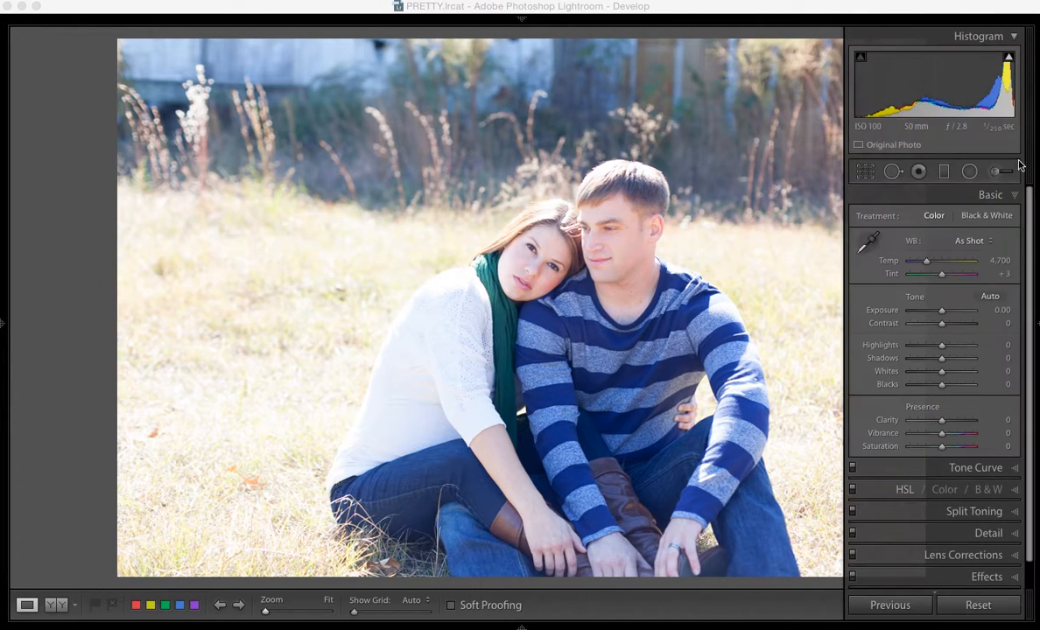
{"action": "left_click", "coordinate": [1009, 59]}
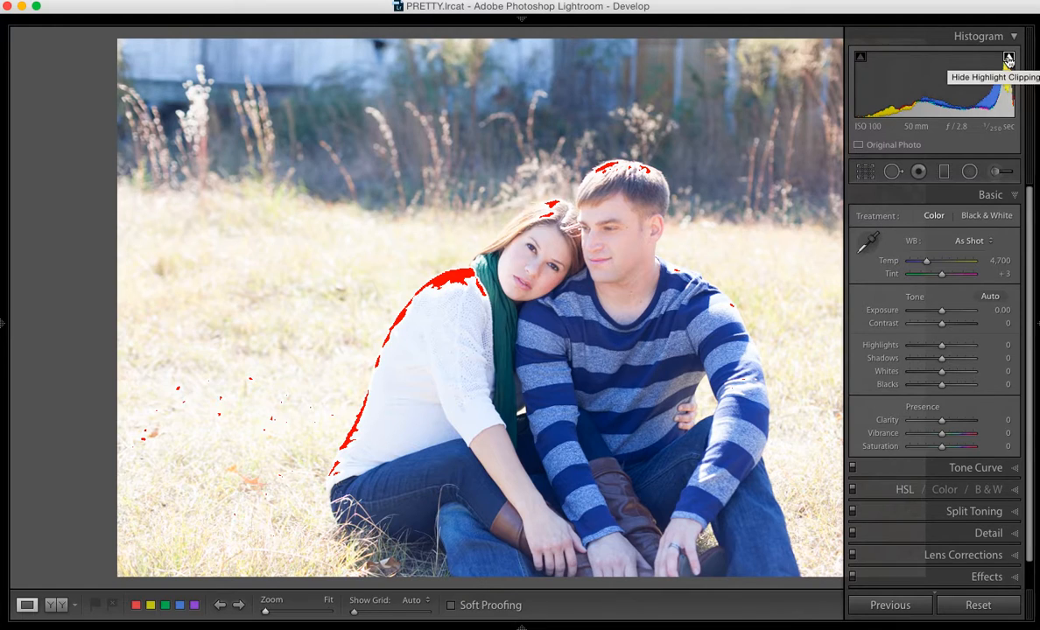
{"action": "left_click", "coordinate": [1009, 58]}
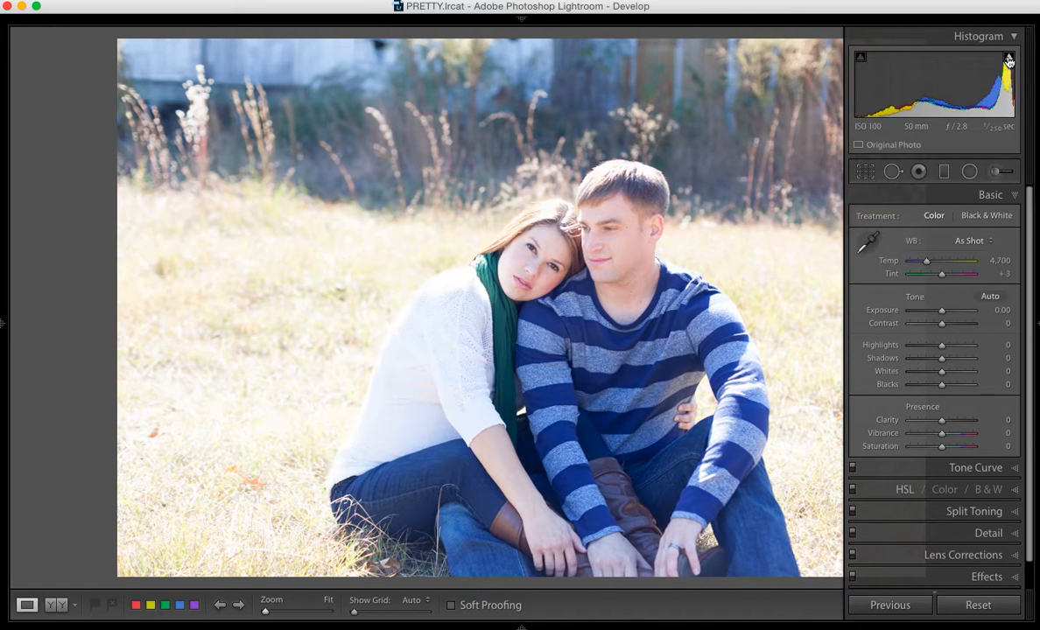
{"action": "key", "text": "Tab"}
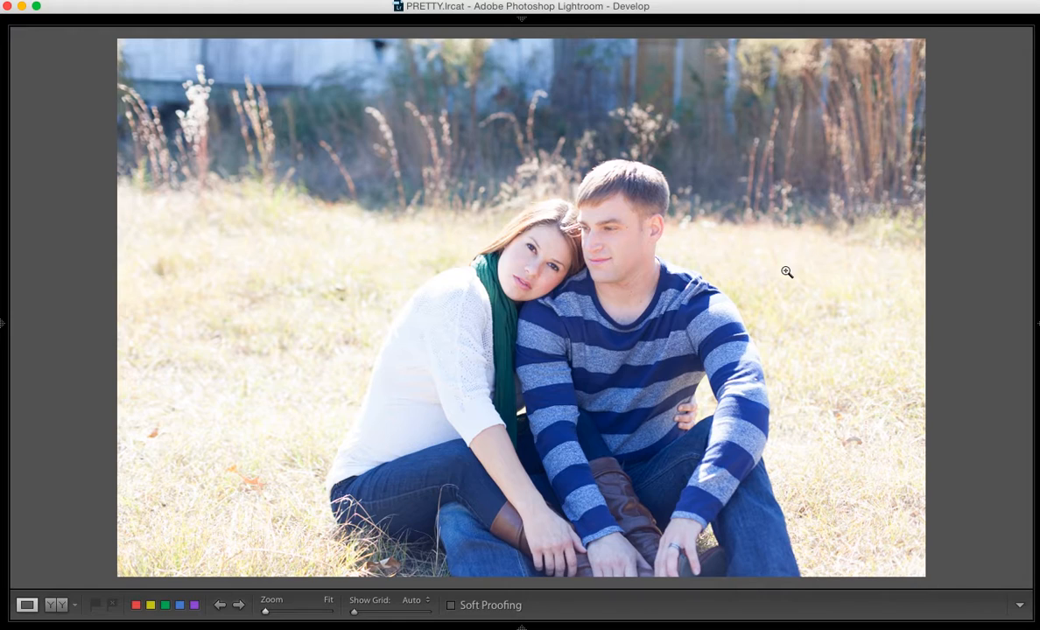
Step: Try the Pretty Presets Radiant preset on the photo
{"action": "mouse_move", "coordinate": [2, 261]}
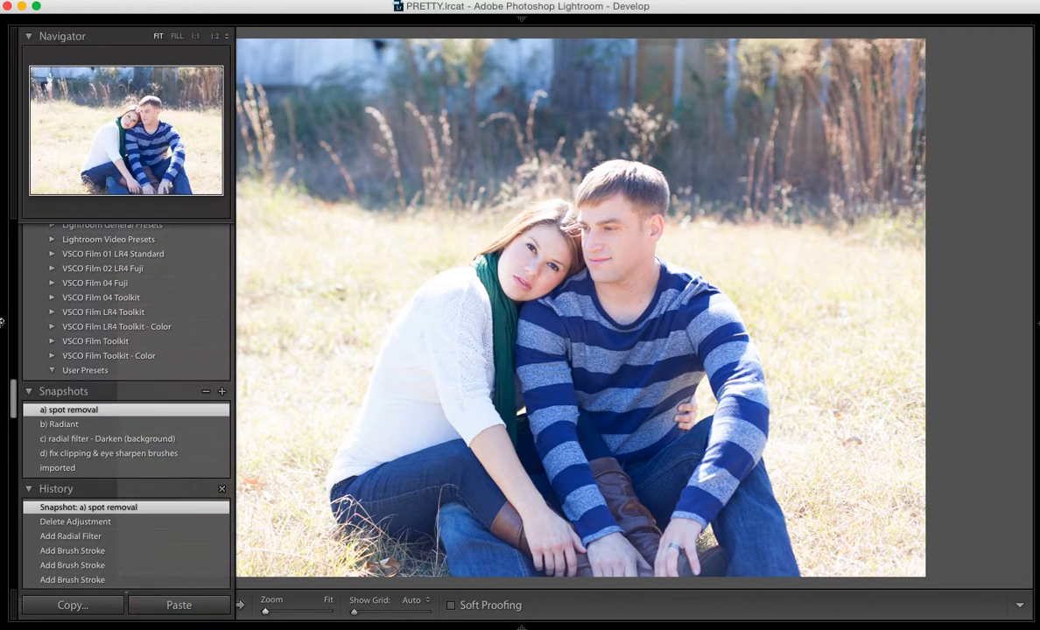
{"action": "scroll", "coordinate": [170, 325], "scroll_direction": "up", "scroll_amount": 10}
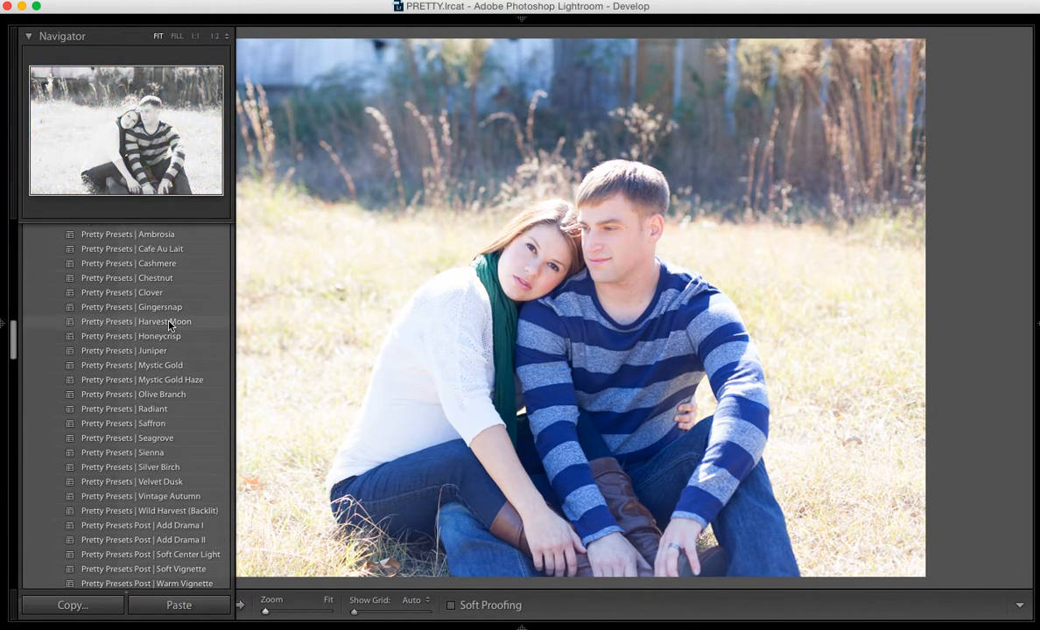
{"action": "left_click", "coordinate": [154, 409]}
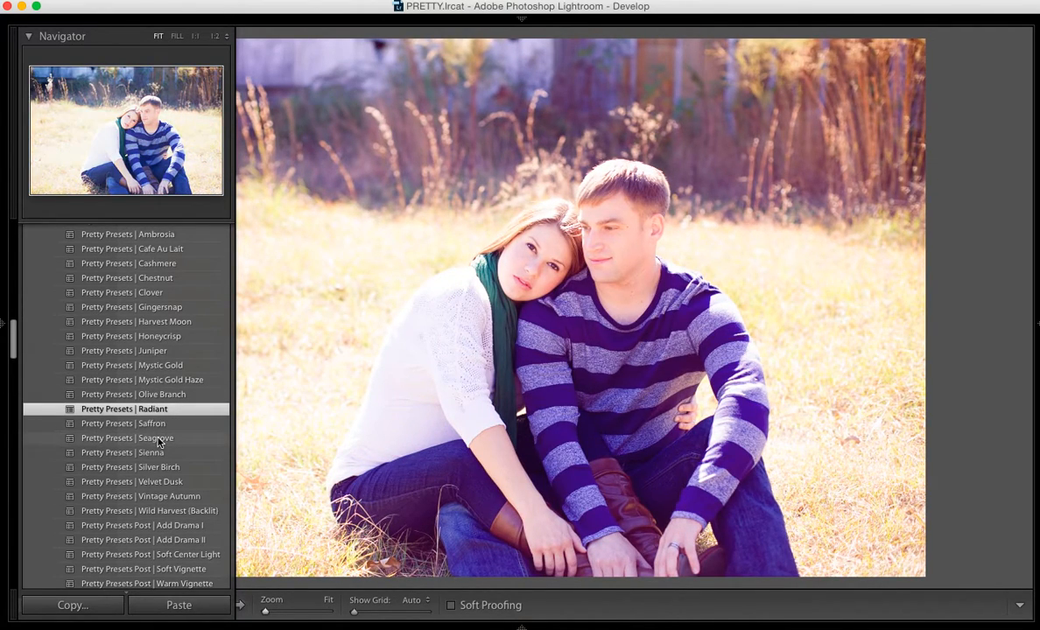
Step: Try the Seagrove and Wild Harvest (Backlit) presets from the Sugar And Spice collection on the photo
{"action": "scroll", "coordinate": [158, 442], "scroll_direction": "up", "scroll_amount": 2}
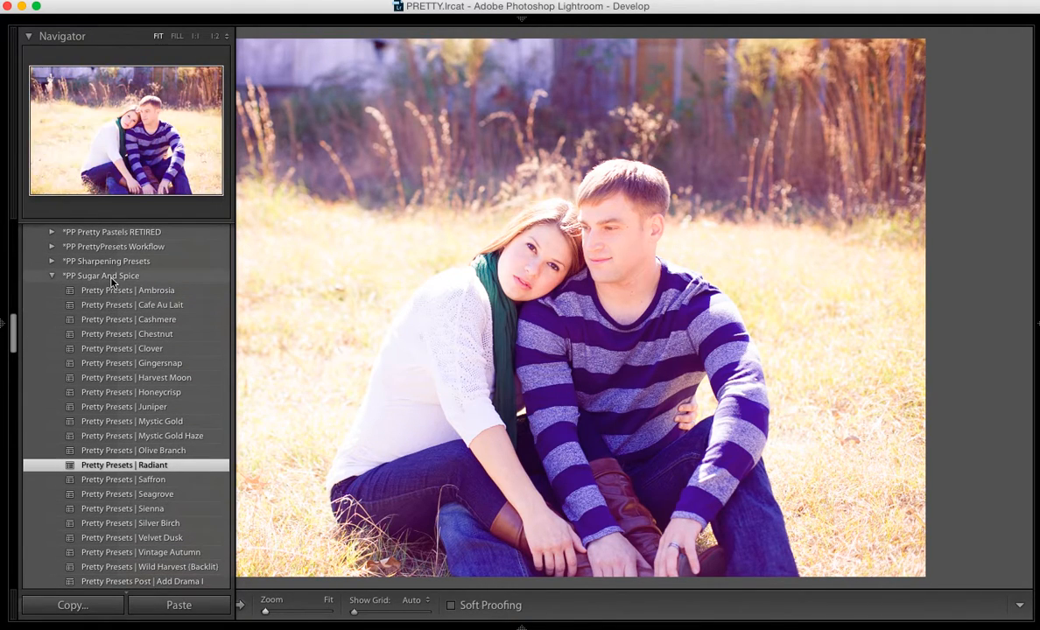
{"action": "scroll", "coordinate": [168, 418], "scroll_direction": "down", "scroll_amount": 4}
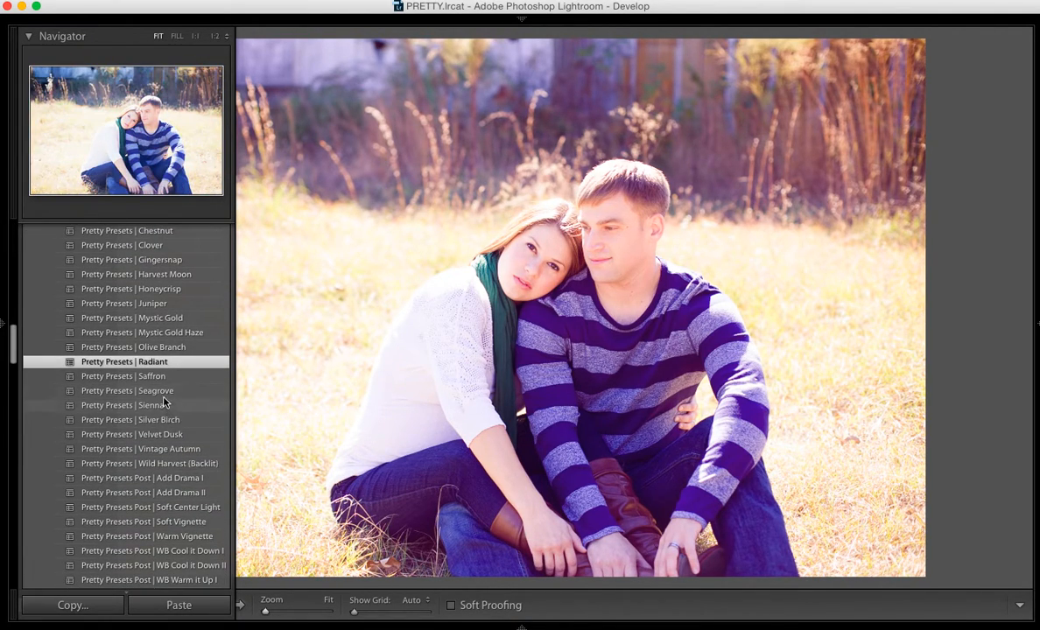
{"action": "left_click", "coordinate": [163, 394]}
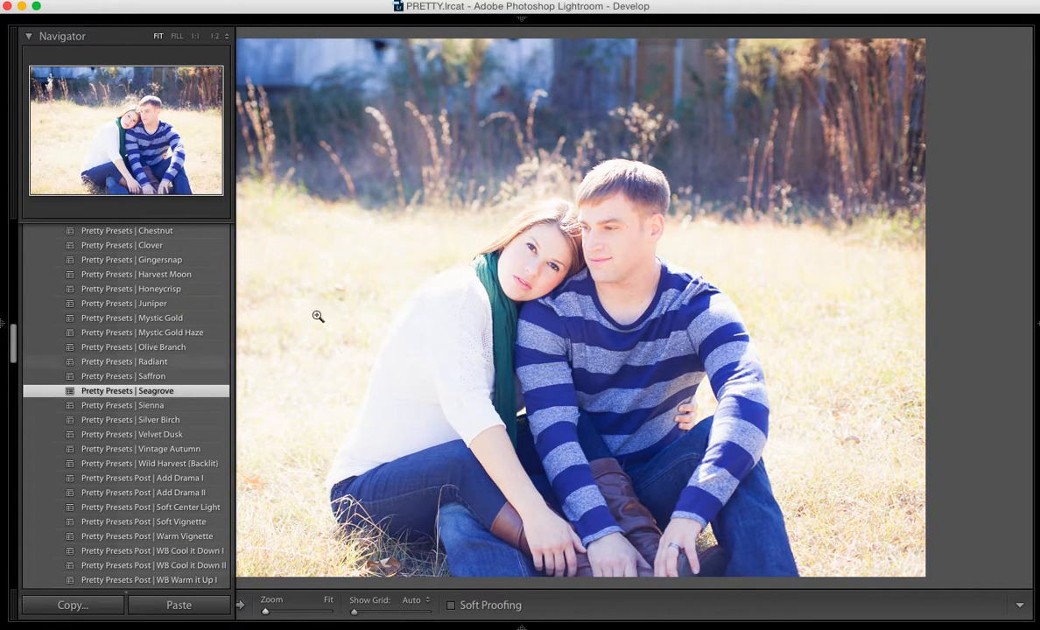
{"action": "key", "text": "Tab"}
{"action": "mouse_move", "coordinate": [2, 298]}
{"action": "scroll", "coordinate": [131, 407], "scroll_direction": "down", "scroll_amount": 2}
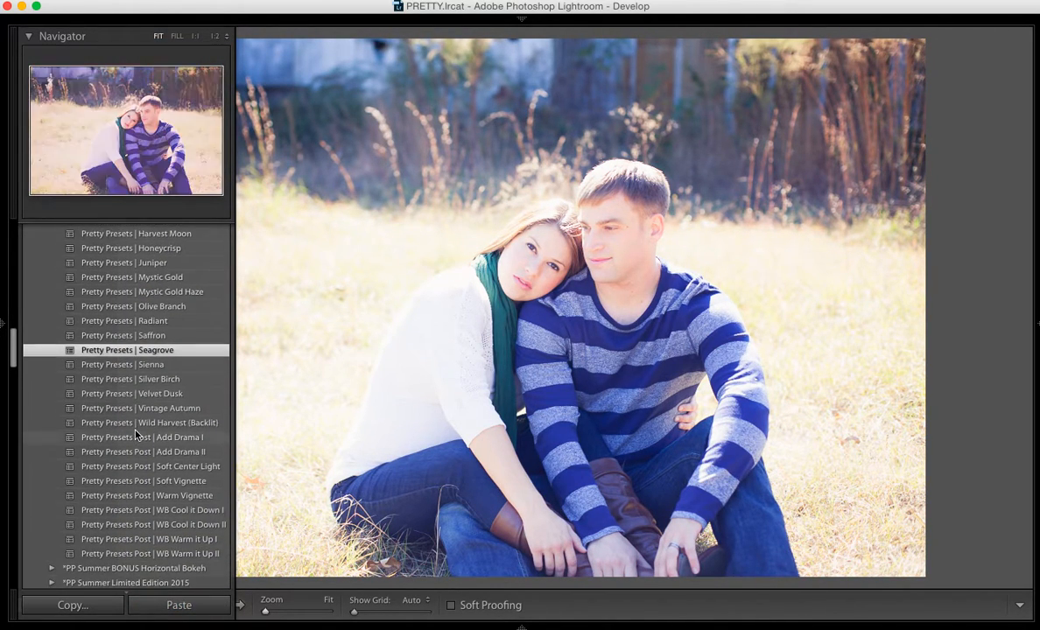
{"action": "left_click", "coordinate": [161, 422]}
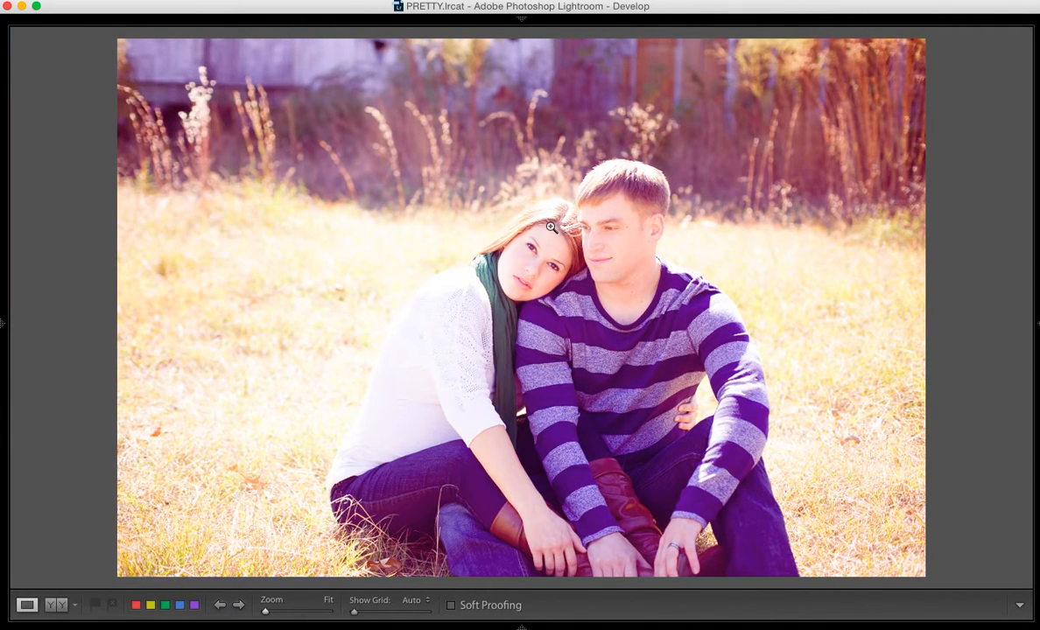
Step: Apply the Radiant preset from the Sugar And Spice collection to the photo
{"action": "mouse_move", "coordinate": [4, 324]}
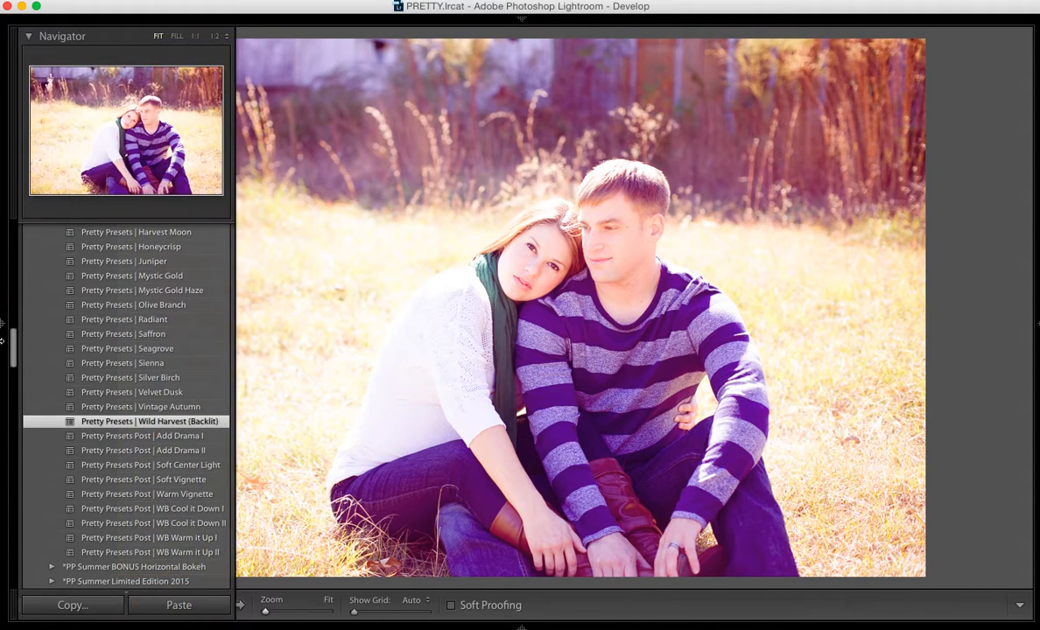
{"action": "left_click", "coordinate": [153, 321]}
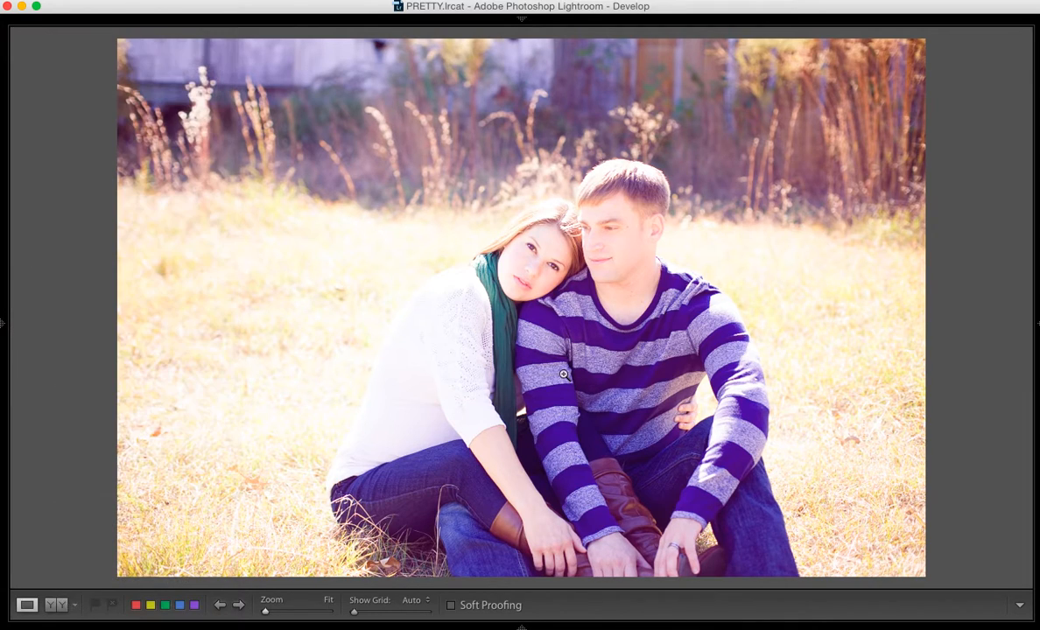
Step: Activate the Radial Filter and load the Basics - Darken effect preset for it
{"action": "mouse_move", "coordinate": [1037, 325]}
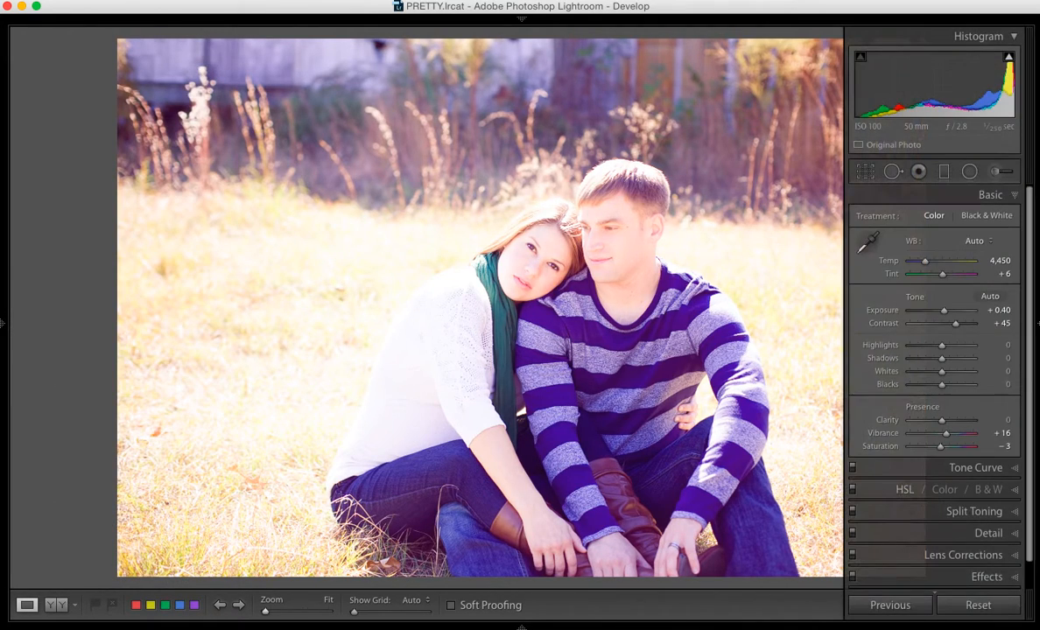
{"action": "left_click", "coordinate": [970, 173]}
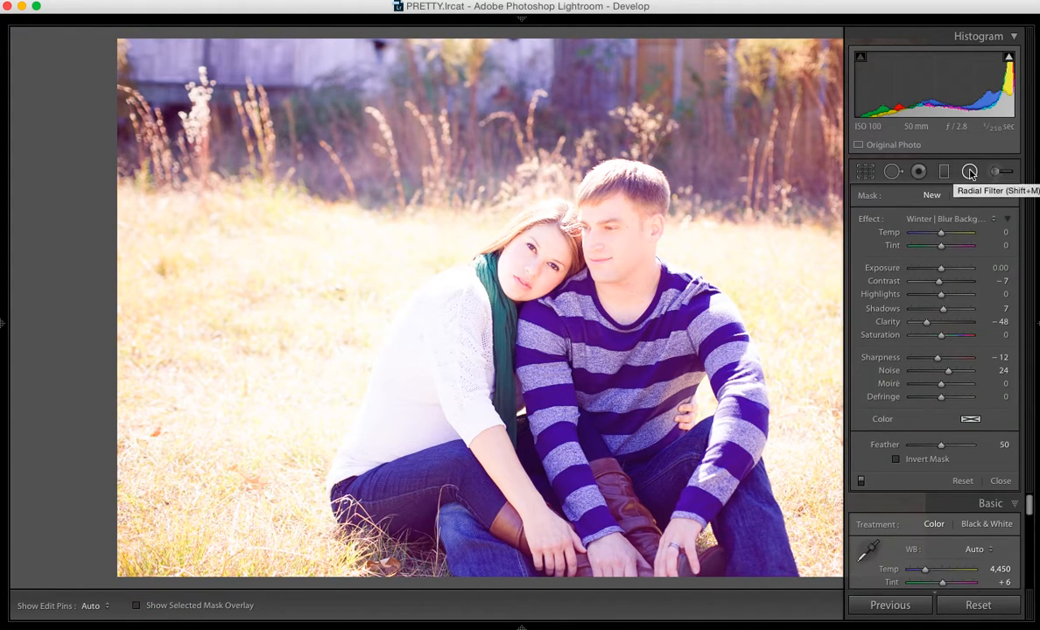
{"action": "left_click", "coordinate": [959, 219]}
{"action": "scroll", "coordinate": [953, 178], "scroll_direction": "up", "scroll_amount": 15}
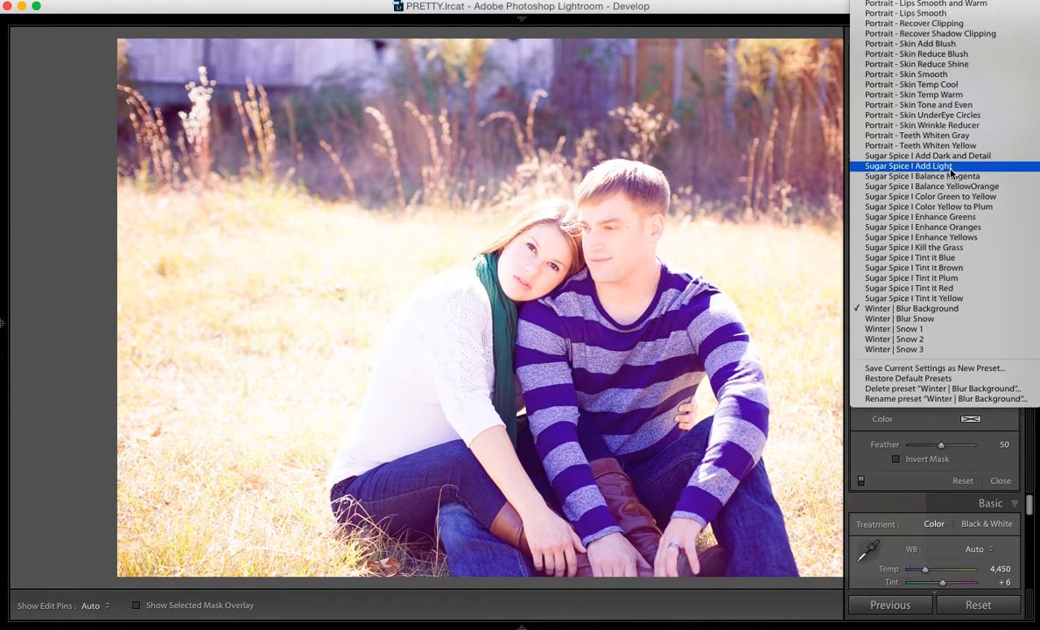
{"action": "scroll", "coordinate": [952, 173], "scroll_direction": "up", "scroll_amount": 6}
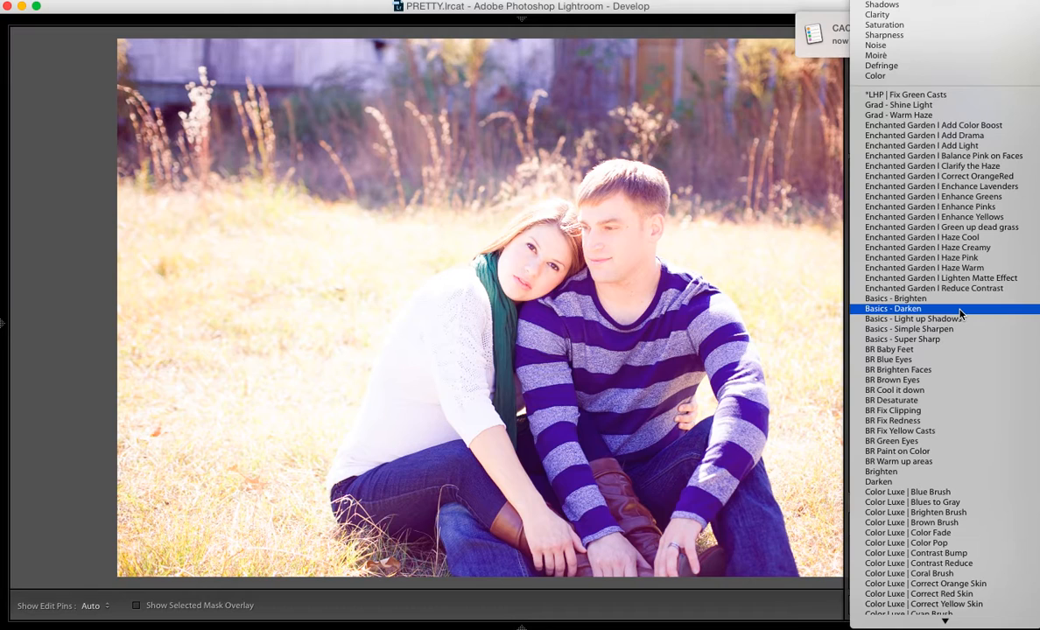
{"action": "left_click", "coordinate": [961, 314]}
{"action": "left_click", "coordinate": [1006, 25]}
{"action": "key", "text": "Tab"}
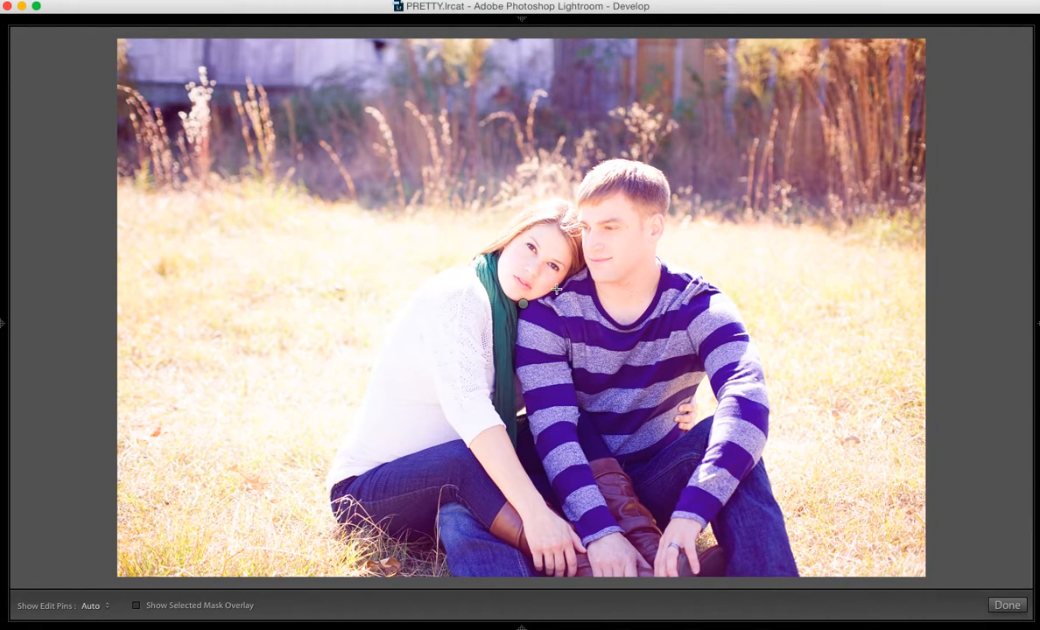
Step: Draw a large radial filter around the couple so that the background outside it darkens, and finish the filter
{"action": "mouse_move", "coordinate": [1037, 342]}
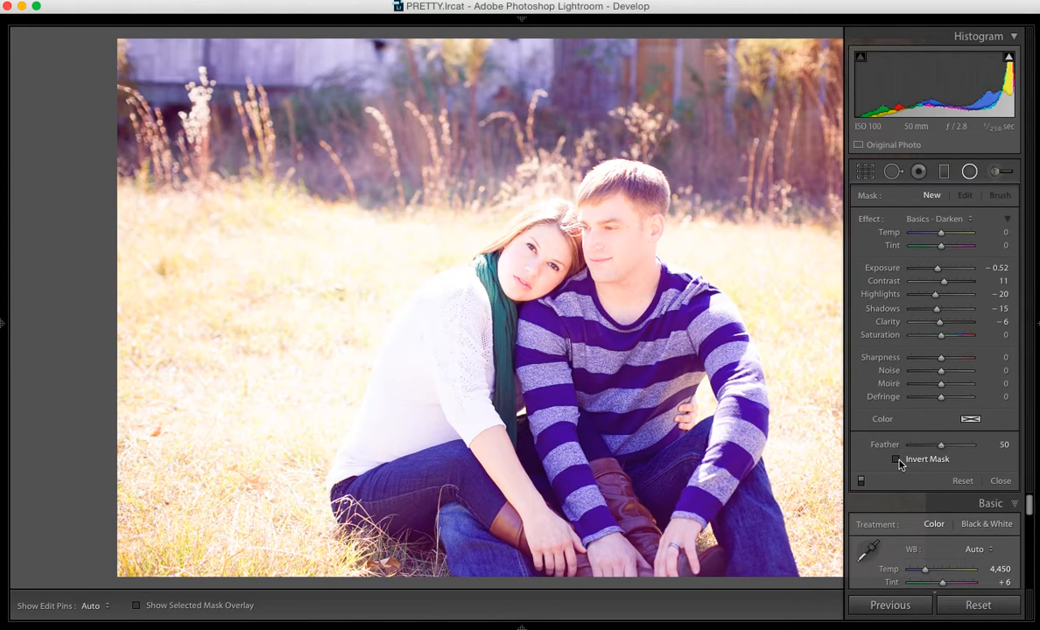
{"action": "key", "text": "Tab"}
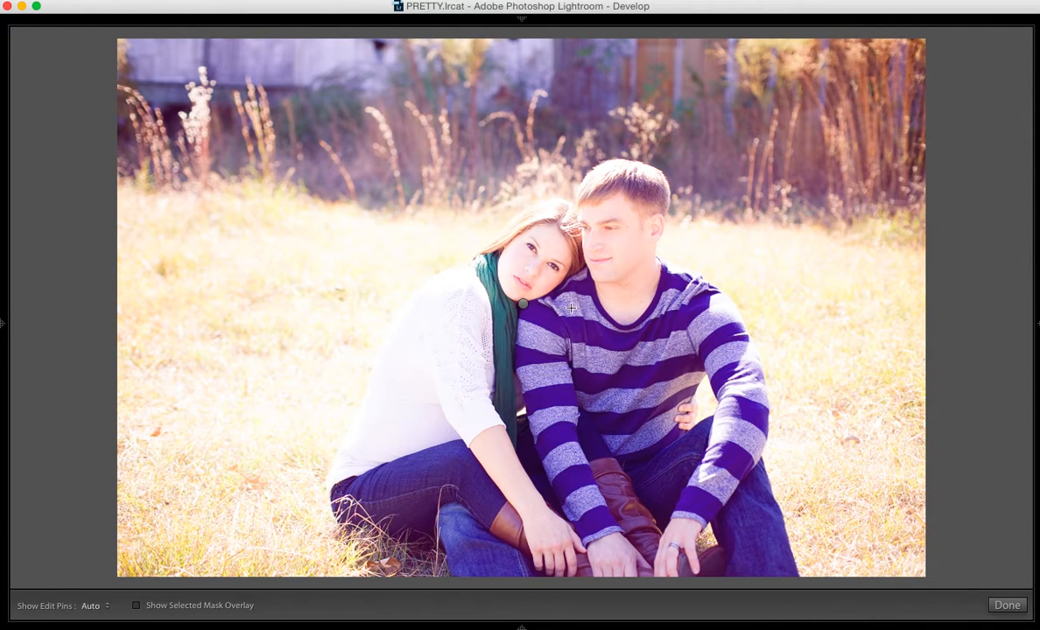
{"action": "key", "text": "backslash"}
{"action": "mouse_move", "coordinate": [564, 305]}
{"action": "left_mouse_down"}
{"action": "mouse_move", "coordinate": [600, 363]}
{"action": "mouse_move", "coordinate": [648, 390]}
{"action": "mouse_move", "coordinate": [646, 420]}
{"action": "mouse_move", "coordinate": [688, 512]}
{"action": "mouse_move", "coordinate": [769, 535]}
{"action": "mouse_move", "coordinate": [796, 567]}
{"action": "left_mouse_up"}
{"action": "left_click_drag", "start_coordinate": [588, 368], "coordinate": [597, 411]}
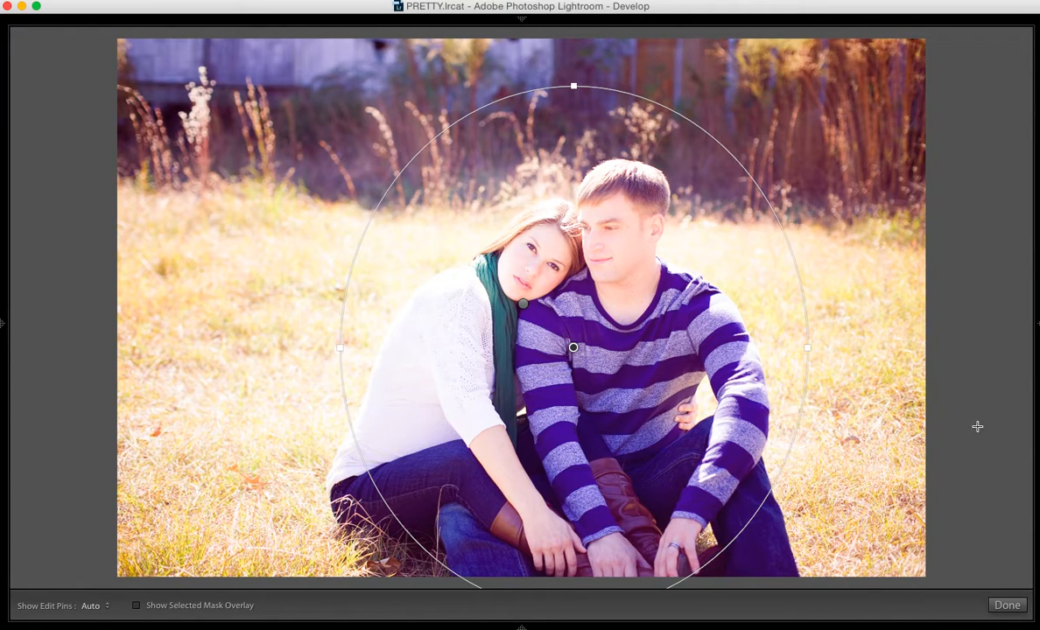
{"action": "left_click", "coordinate": [1008, 606]}
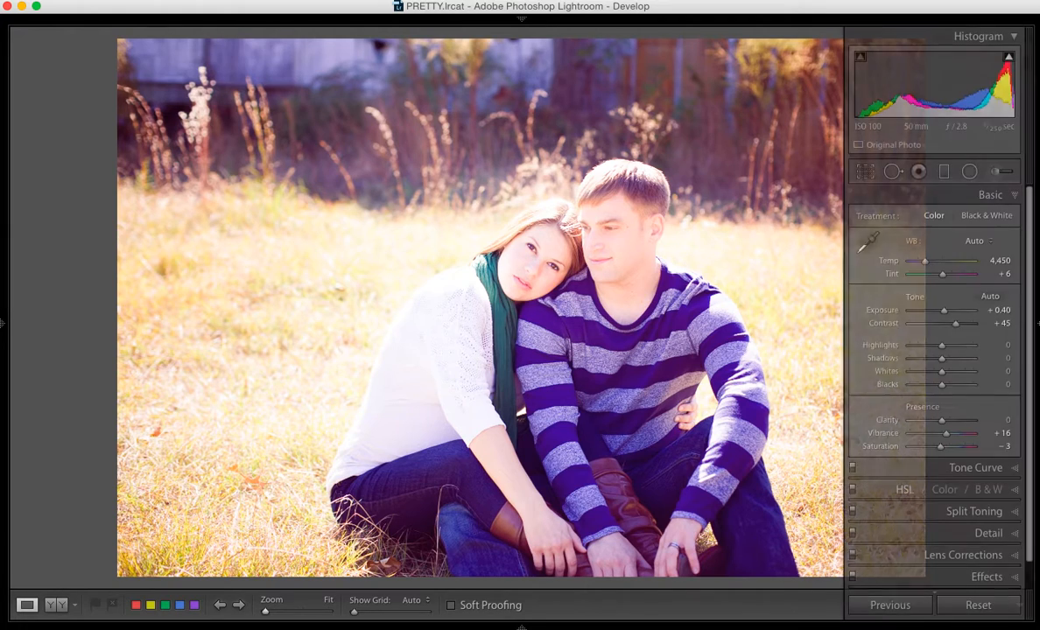
Step: Switch on the highlight clipping overlay for the edited photo
{"action": "mouse_move", "coordinate": [1011, 60]}
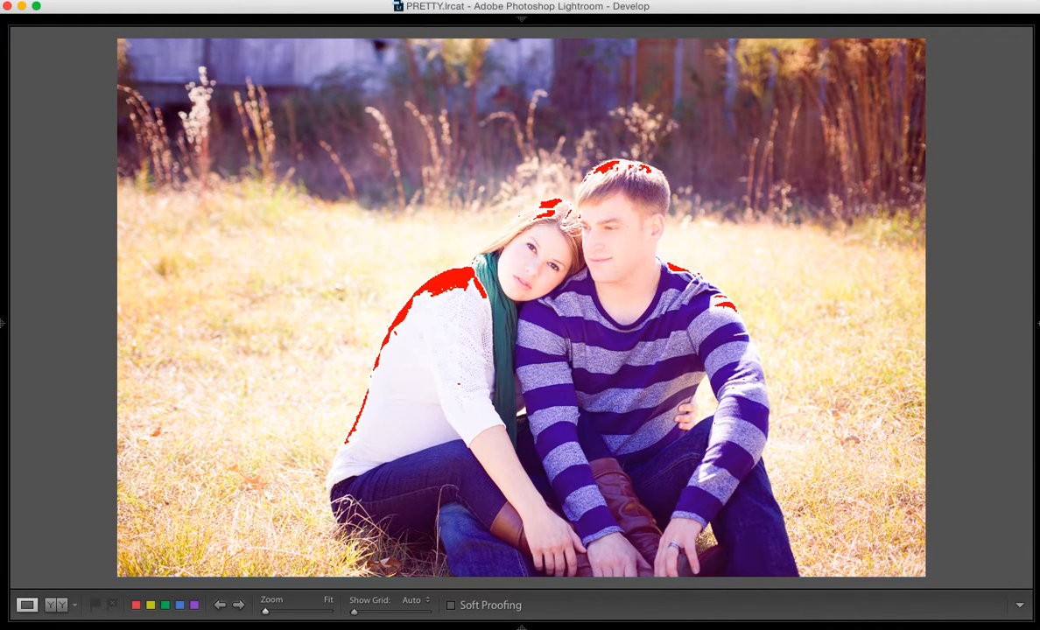
{"action": "mouse_move", "coordinate": [1038, 132]}
{"action": "left_click", "coordinate": [1010, 58]}
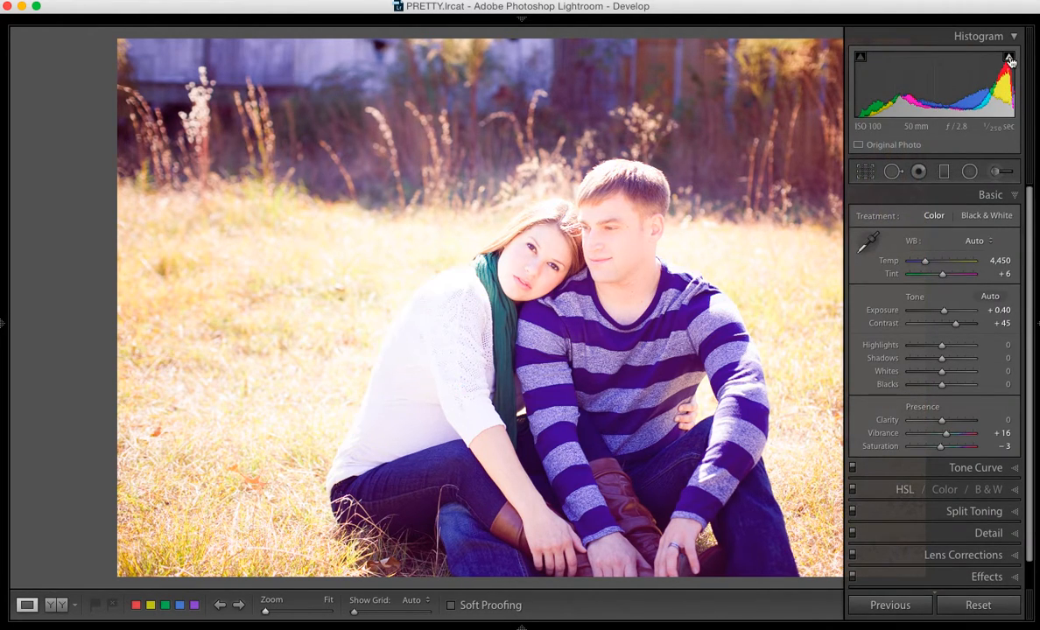
{"action": "left_click", "coordinate": [1010, 58]}
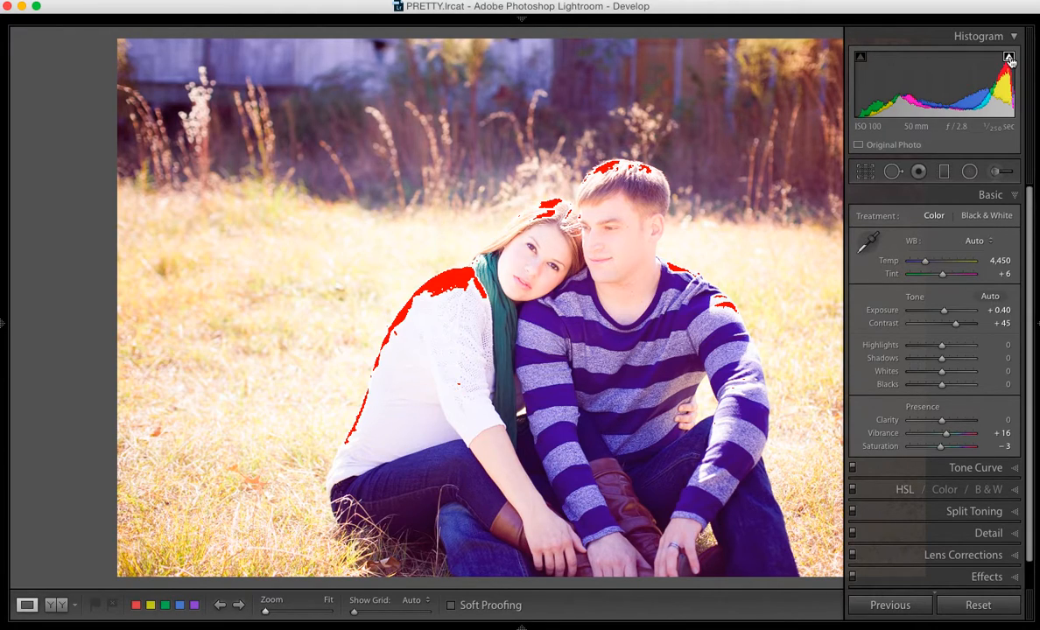
Step: Set up the Adjustment Brush with the BR Fix Clipping effect and a larger brush size
{"action": "left_click", "coordinate": [995, 172]}
{"action": "left_click", "coordinate": [959, 221]}
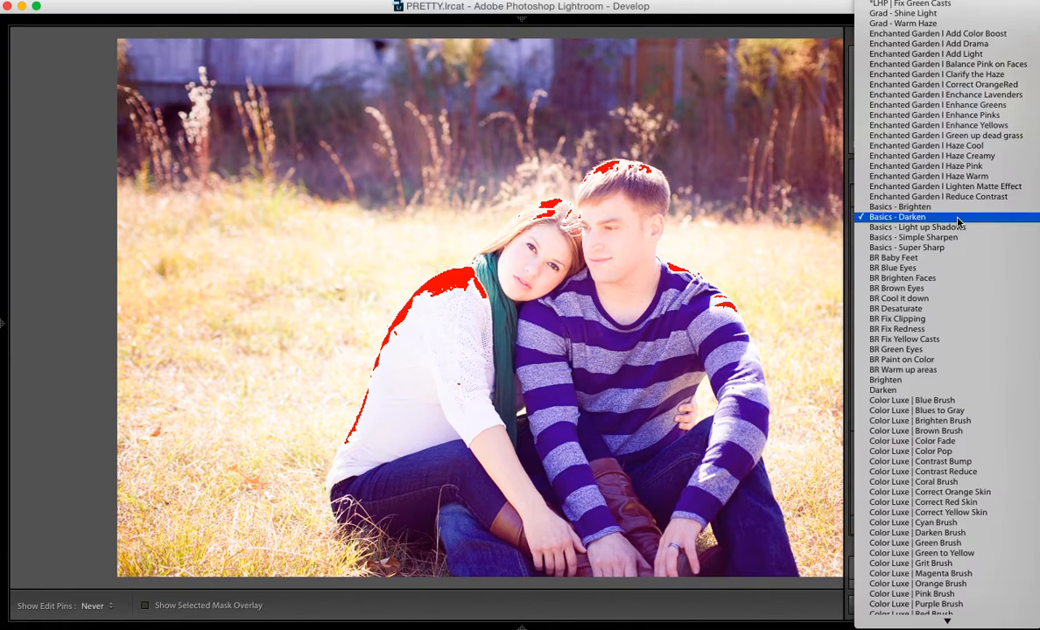
{"action": "left_click", "coordinate": [937, 320]}
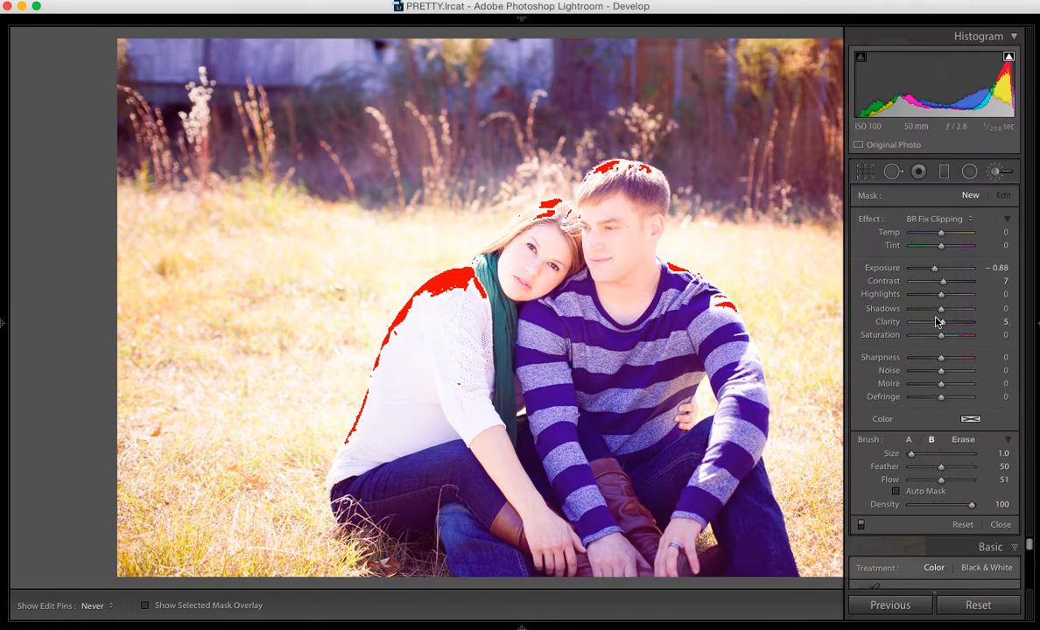
{"action": "key", "text": "Tab"}
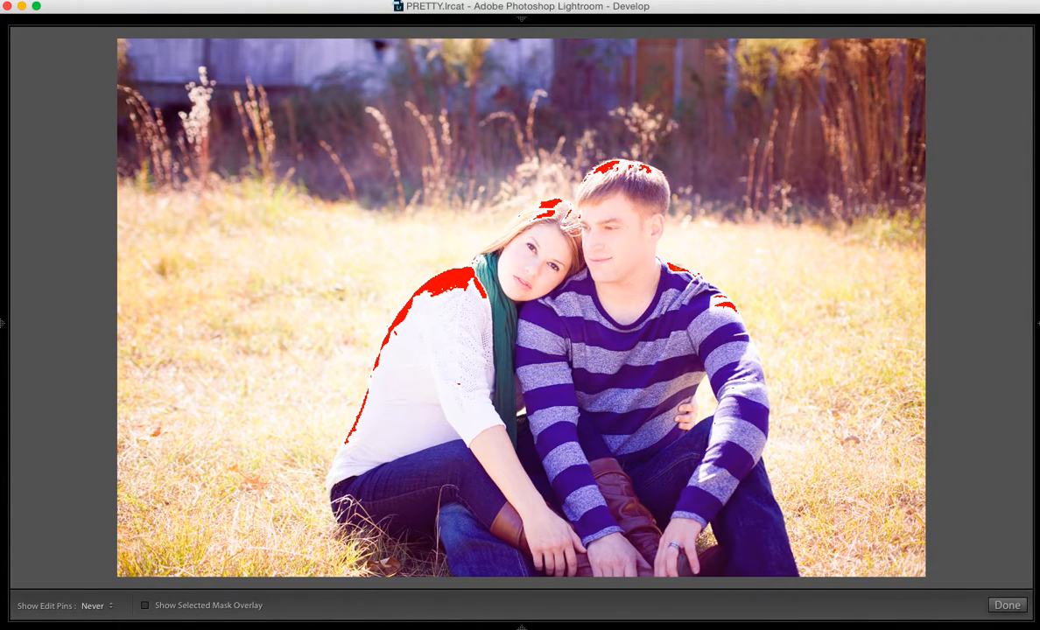
{"action": "scroll", "coordinate": [679, 268], "scroll_direction": "up", "scroll_amount": 3}
{"action": "left_click", "coordinate": [896, 493]}
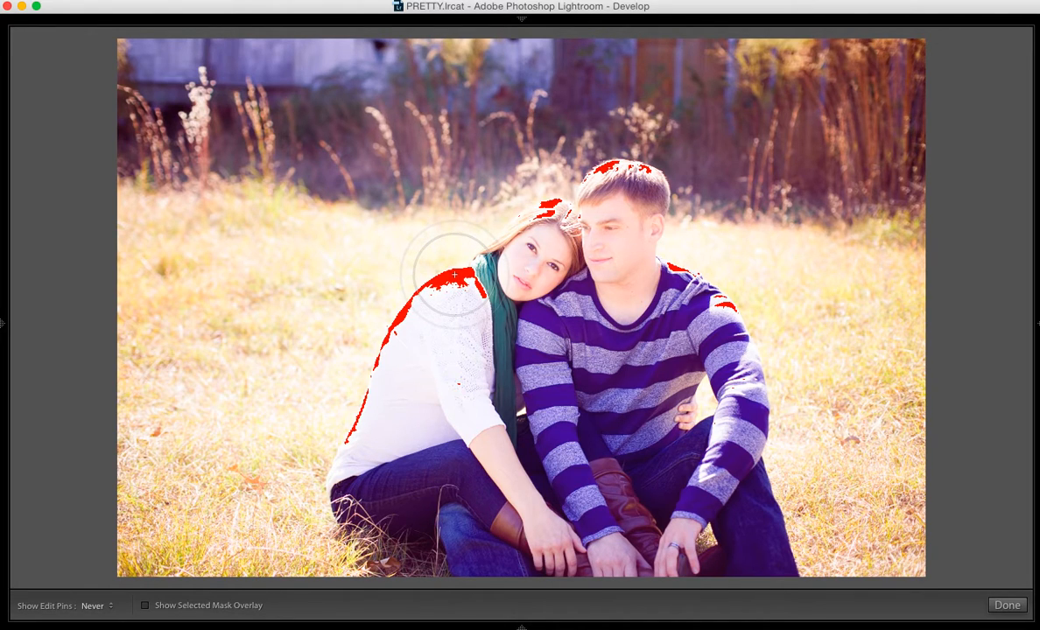
Step: Brush the clipping fix over the blown highlights on the woman's white sweater, both people's hair and the man's shoulder
{"action": "left_click_drag", "start_coordinate": [457, 274], "coordinate": [466, 277]}
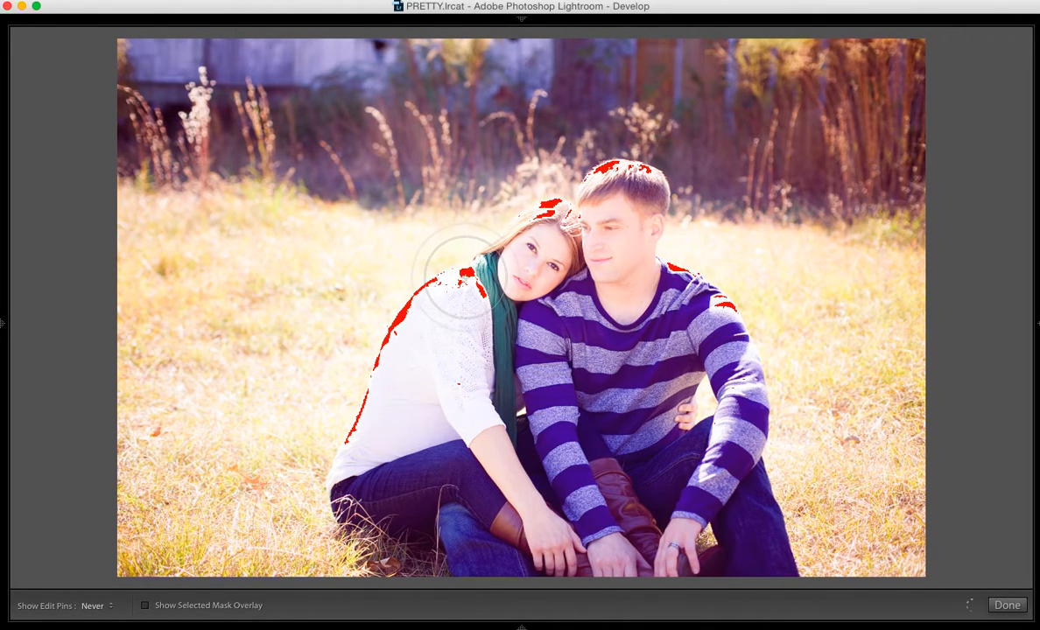
{"action": "left_click", "coordinate": [403, 317]}
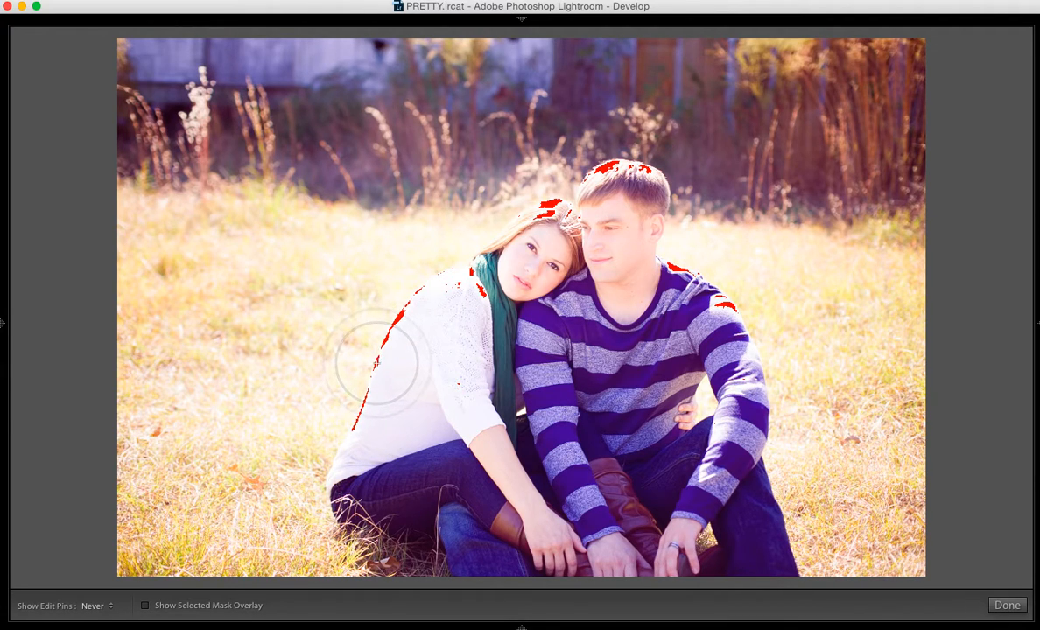
{"action": "left_click", "coordinate": [403, 324]}
{"action": "left_click", "coordinate": [360, 417]}
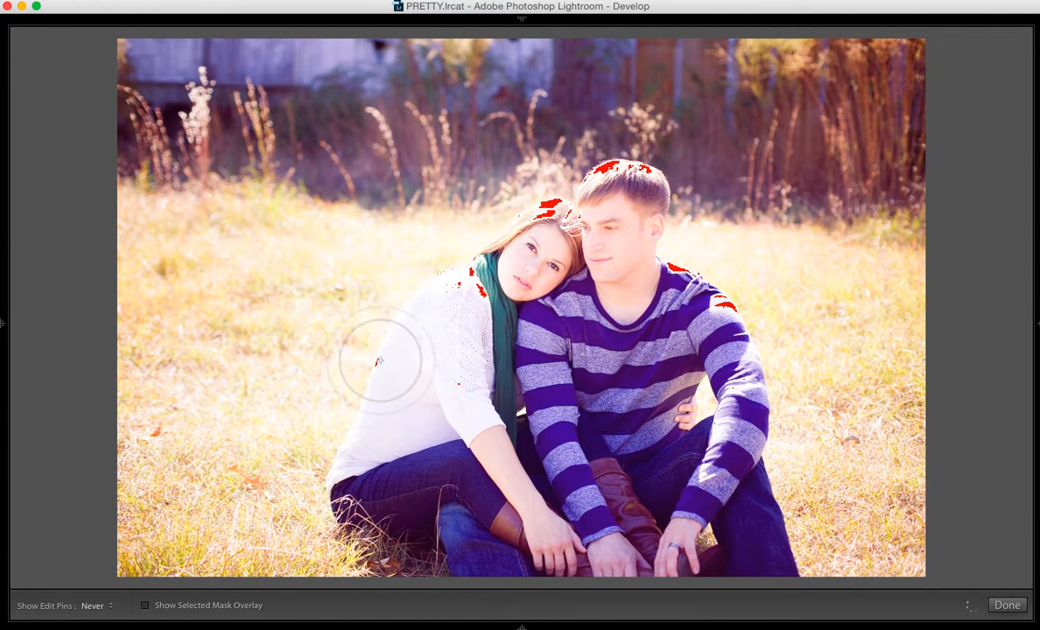
{"action": "left_click", "coordinate": [471, 275]}
{"action": "mouse_move", "coordinate": [471, 274]}
{"action": "left_mouse_down"}
{"action": "mouse_move", "coordinate": [457, 279]}
{"action": "mouse_move", "coordinate": [482, 291]}
{"action": "left_mouse_up"}
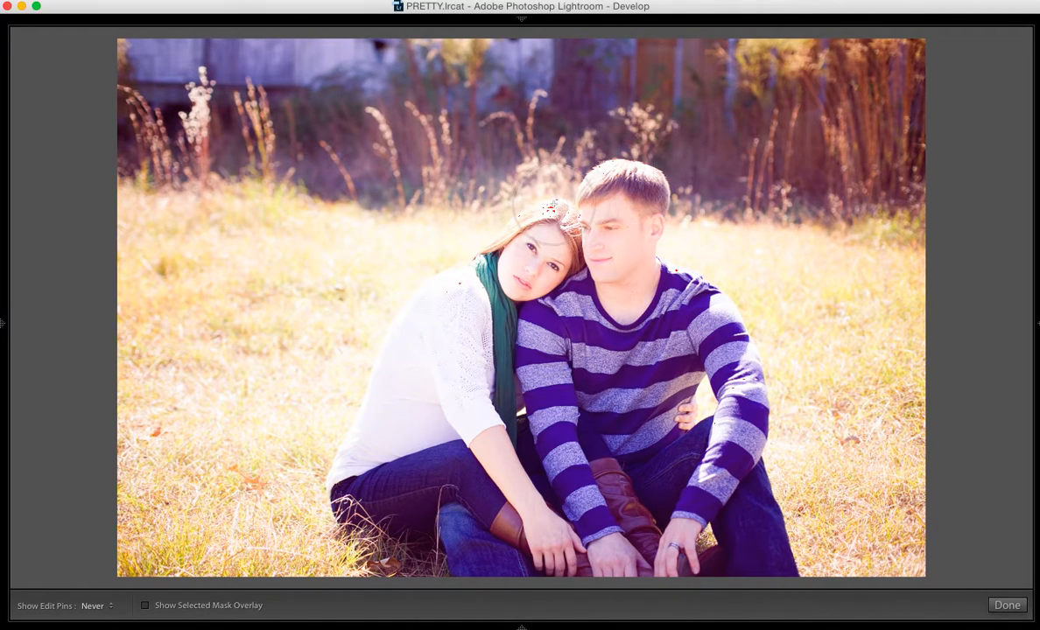
{"action": "left_click", "coordinate": [554, 210]}
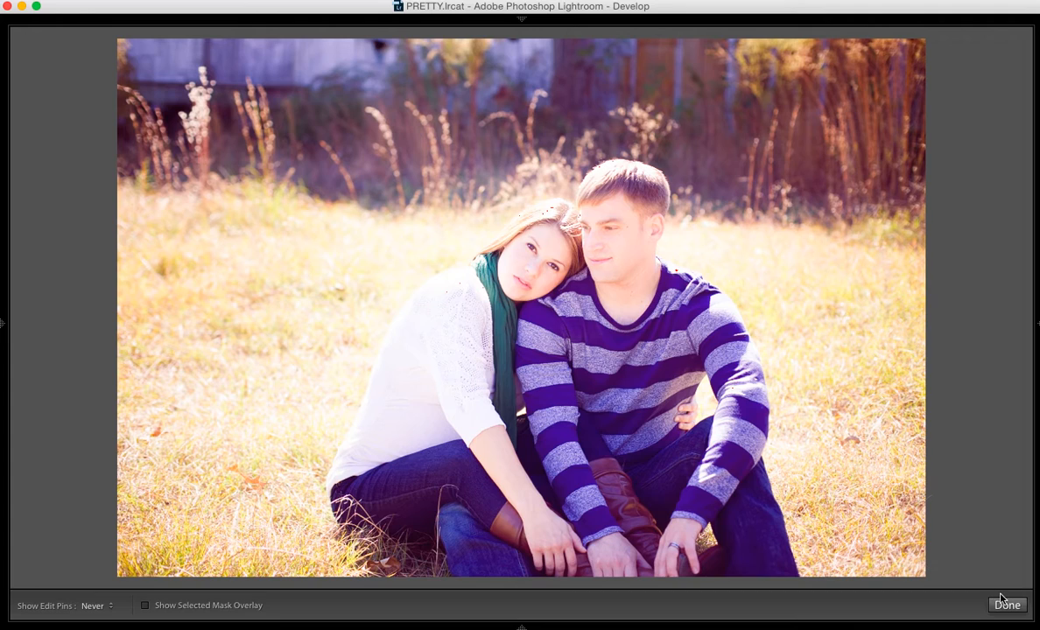
Step: Start a new Adjustment Brush adjustment and browse its effect presets down to the Portrait retouching brushes
{"action": "mouse_move", "coordinate": [1038, 324]}
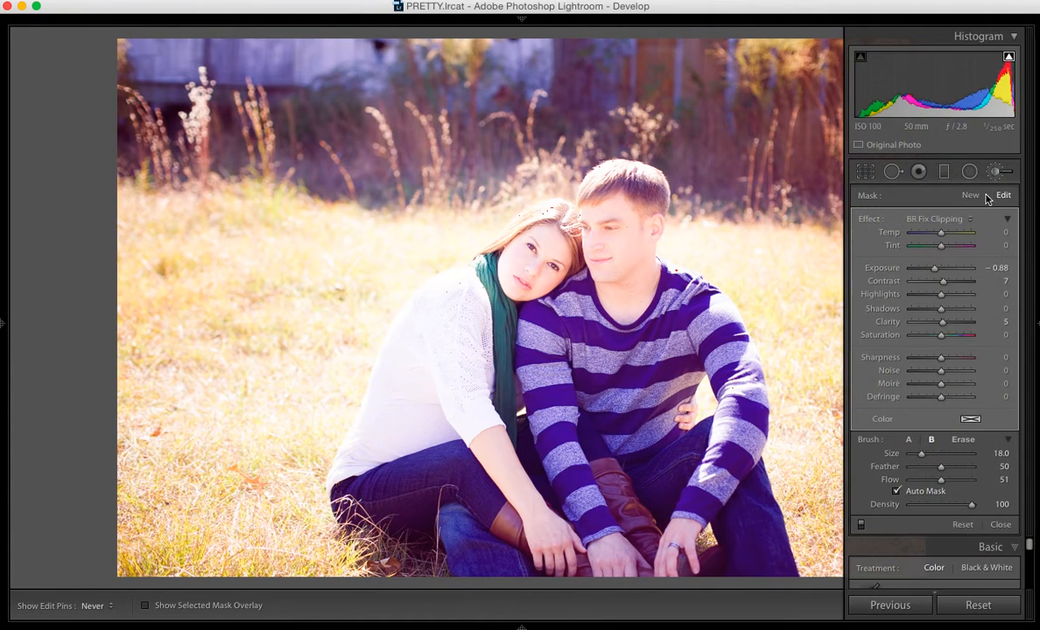
{"action": "left_click", "coordinate": [996, 173]}
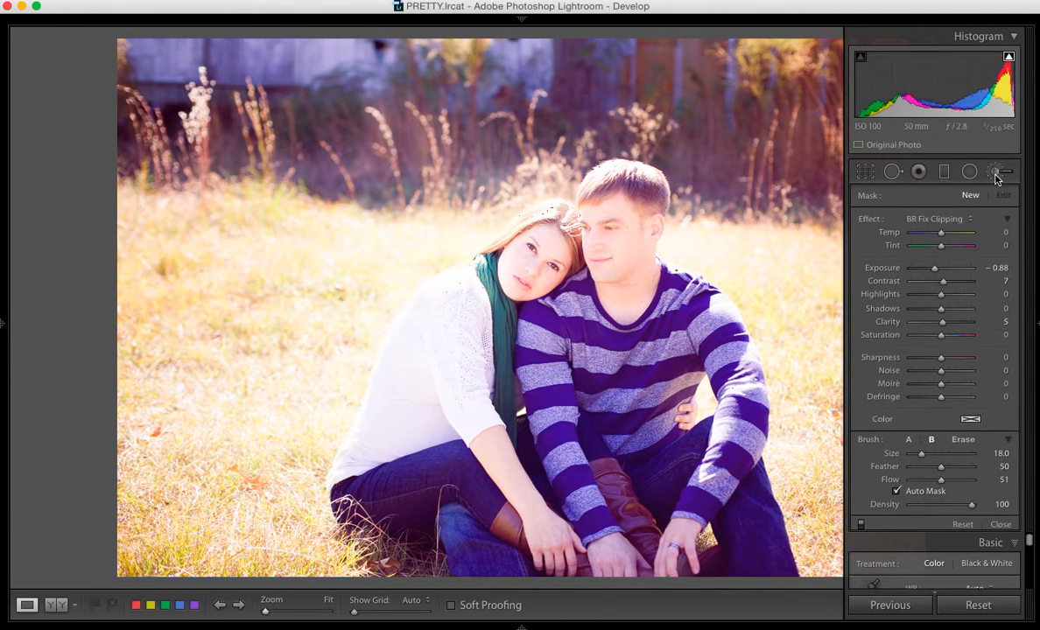
{"action": "left_click", "coordinate": [996, 172]}
{"action": "left_click", "coordinate": [942, 221]}
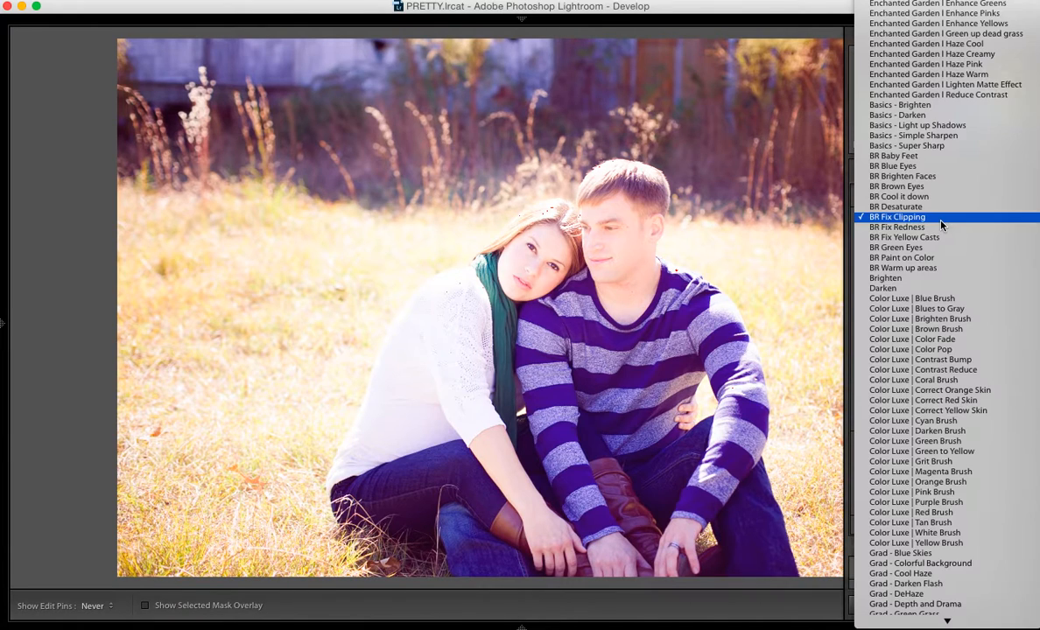
{"action": "scroll", "coordinate": [942, 225], "scroll_direction": "down", "scroll_amount": 20}
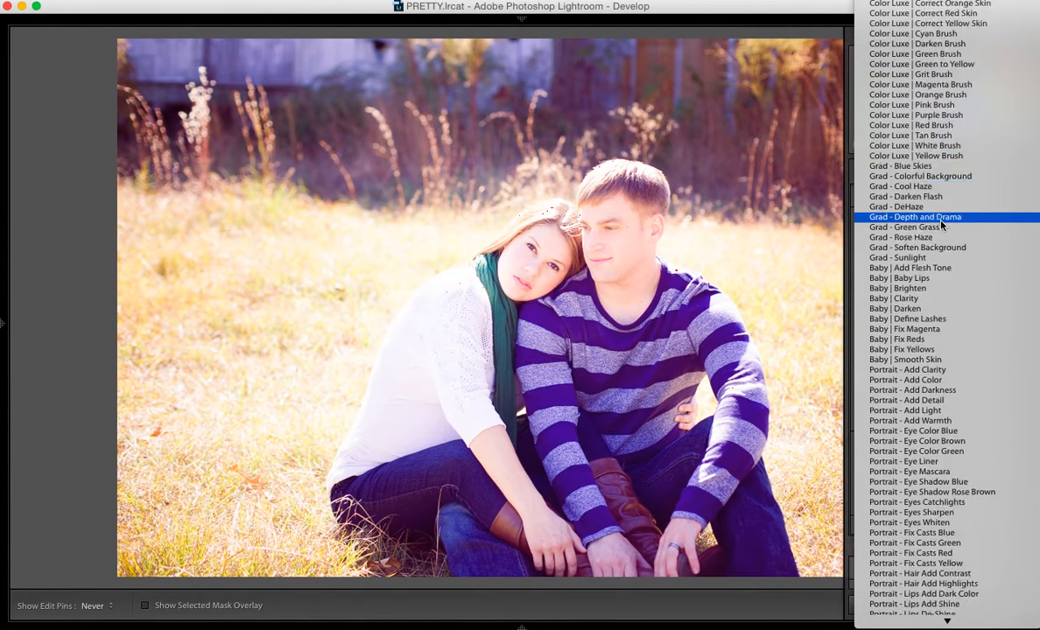
{"action": "scroll", "coordinate": [942, 225], "scroll_direction": "down", "scroll_amount": 1}
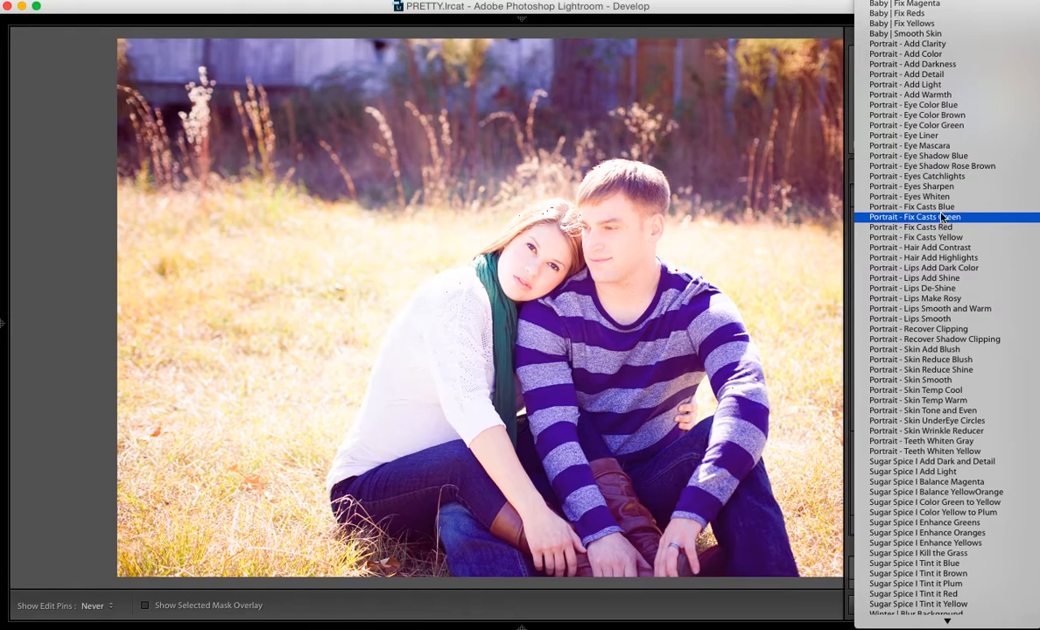
{"action": "left_click", "coordinate": [944, 189]}
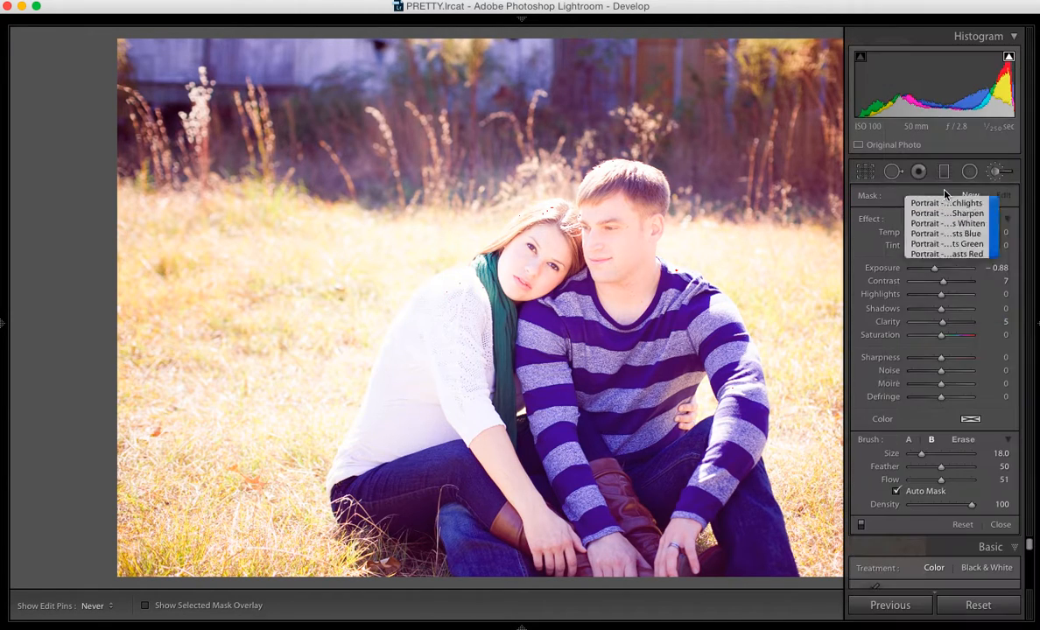
Step: View the photo without the side panels and close the Adjustment Brush
{"action": "key", "text": "Tab"}
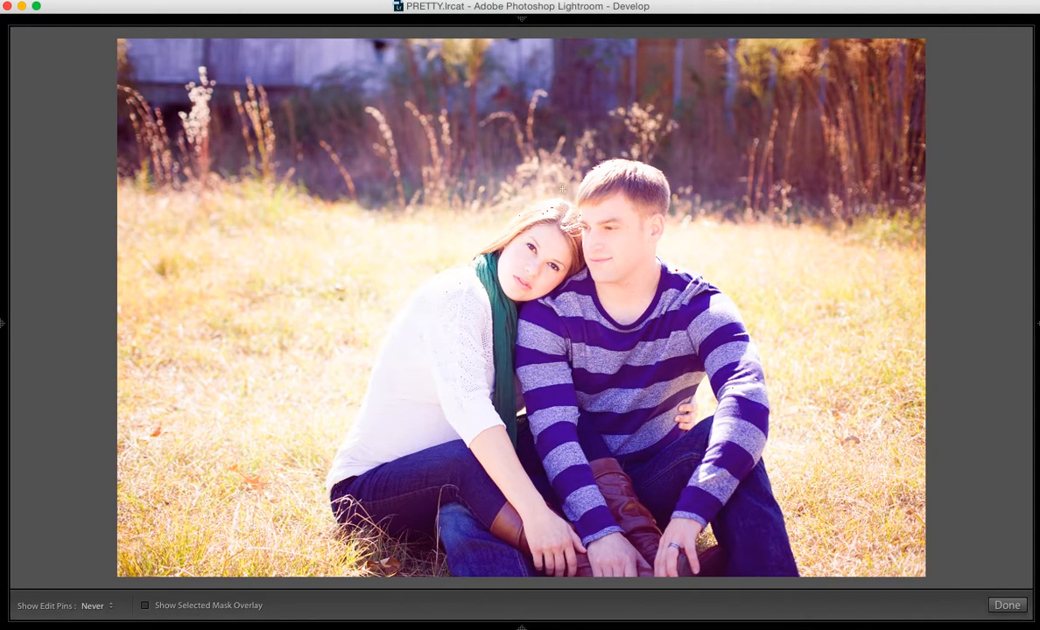
{"action": "left_click", "coordinate": [1007, 605]}
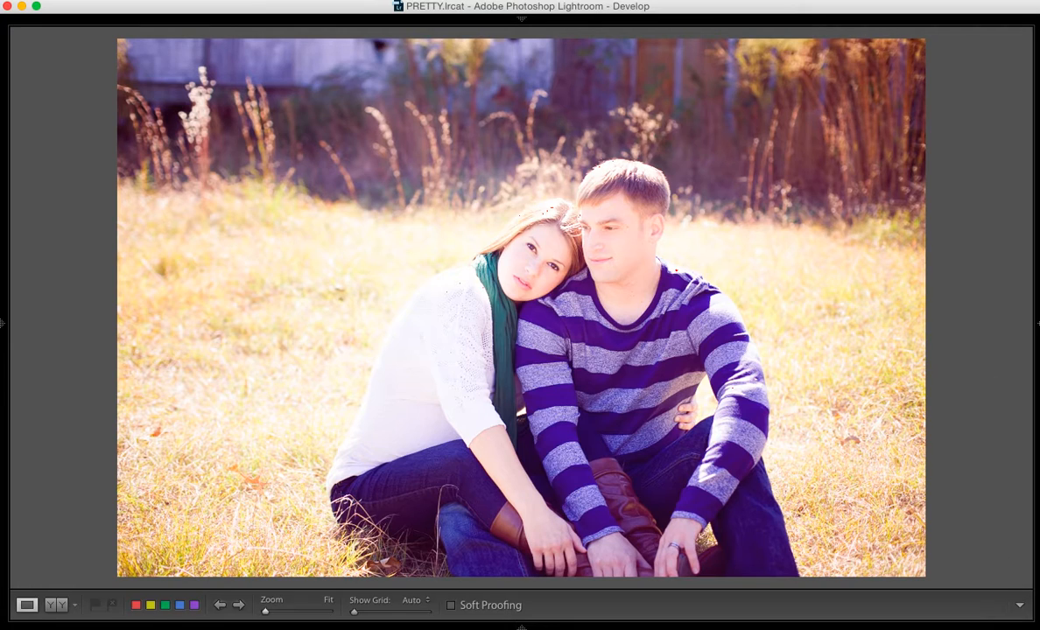
{"action": "mouse_move", "coordinate": [1037, 324]}
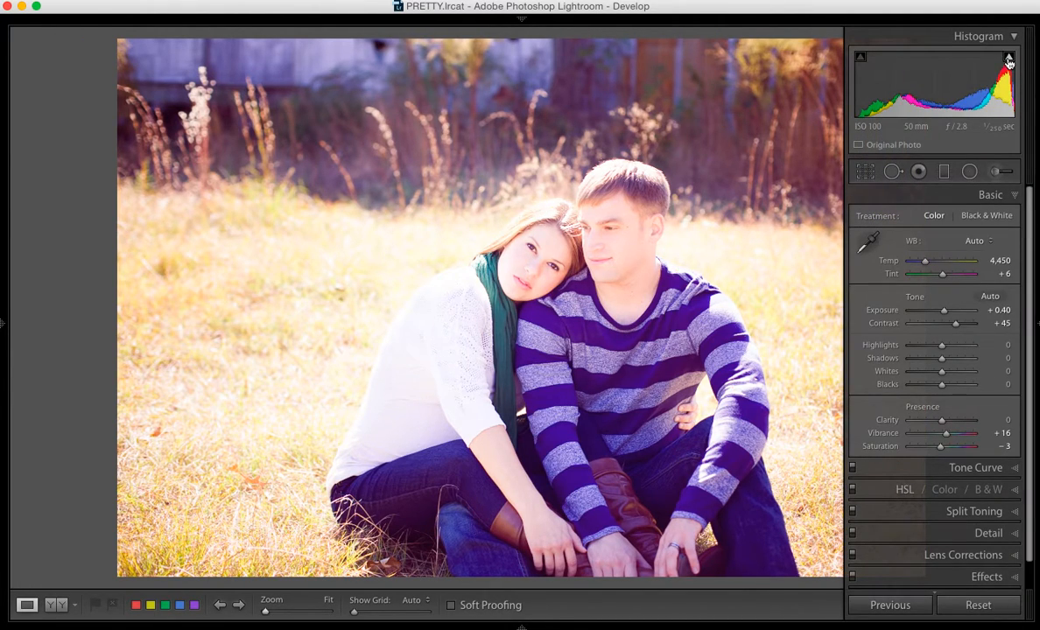